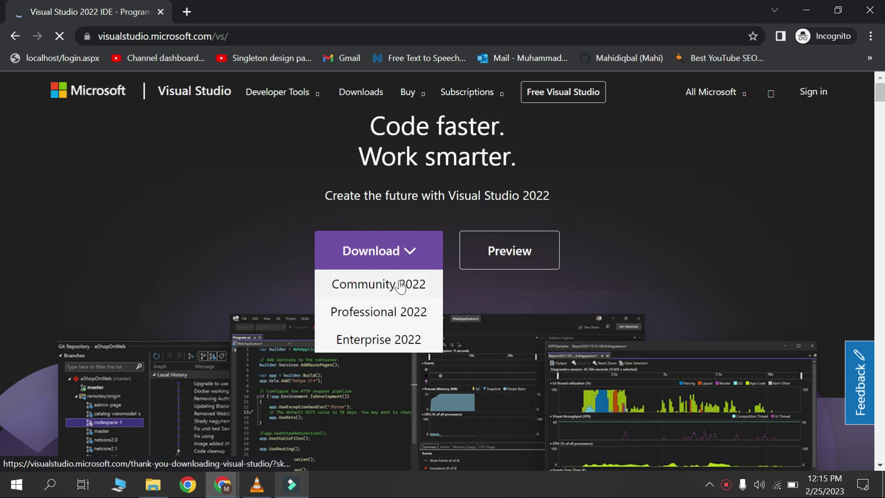
left_click(400, 290)
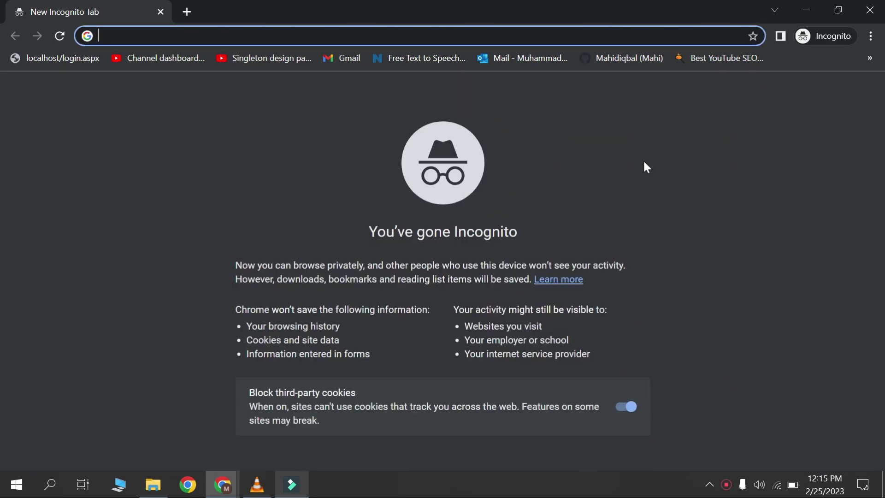
Search the web for "visual studio 2022" and open Microsoft's Visual Studio 2022 page.
type("visua")
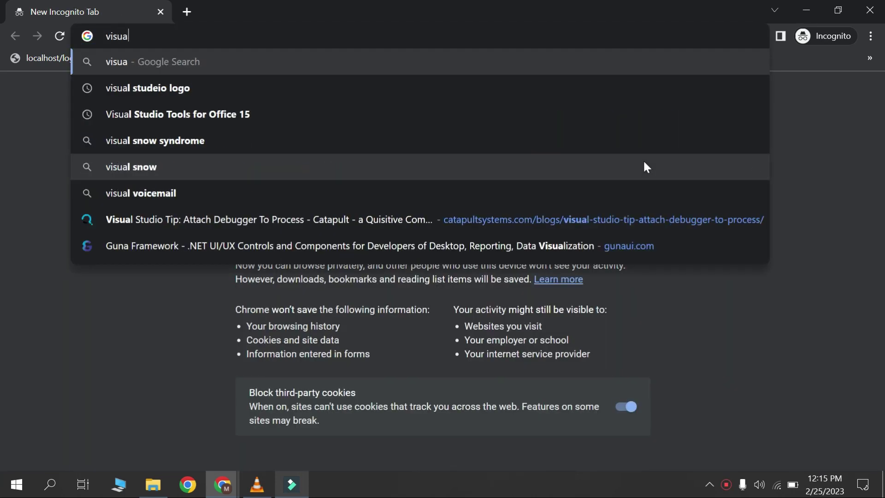
type("l studio 2022")
key("Return")
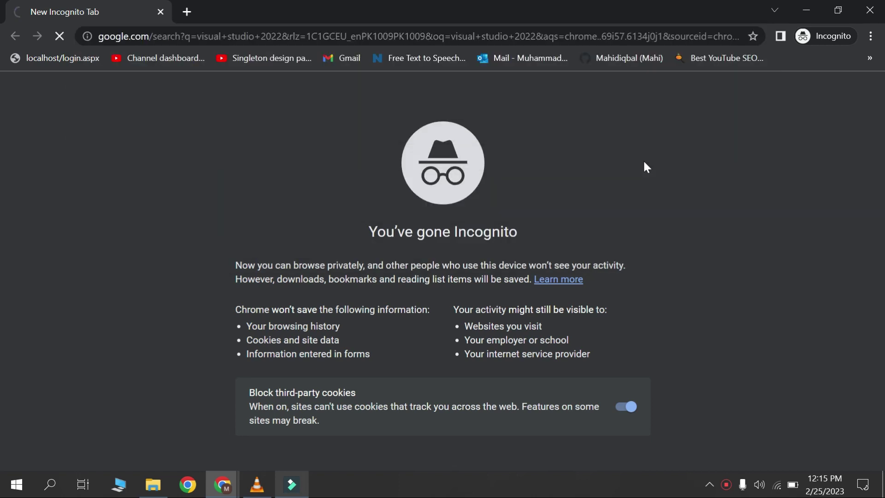
left_click(259, 232)
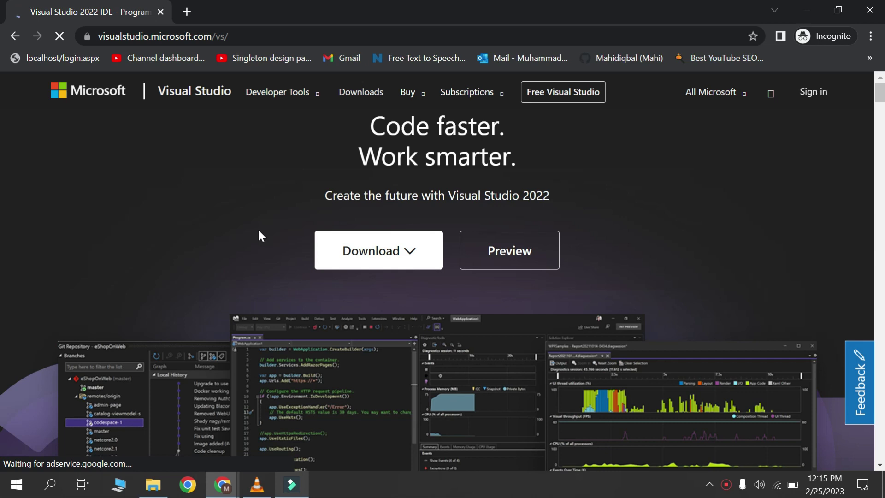
Download the Visual Studio Community 2022 installer and open the Visual Studio home page.
left_click(354, 247)
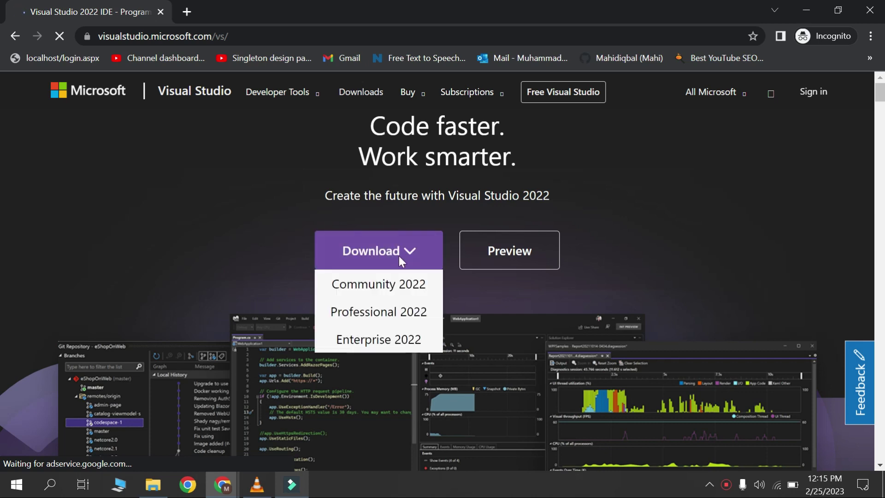
left_click(378, 292)
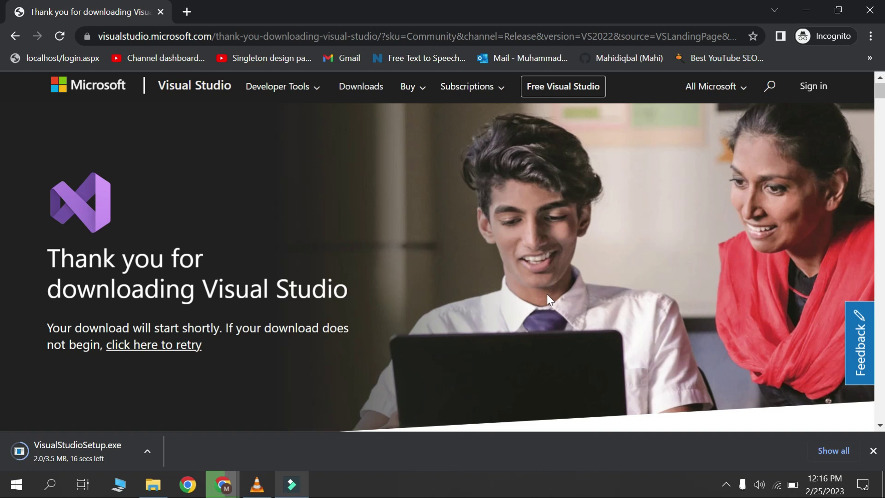
left_click(189, 88)
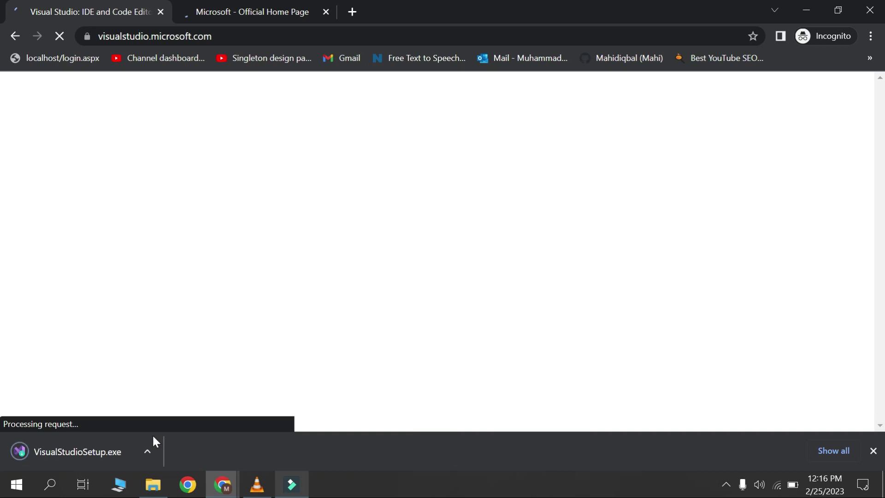
Run the downloaded VisualStudioSetup.exe and accept the license terms to continue with the installer setup.
left_click(147, 449)
left_click(190, 360)
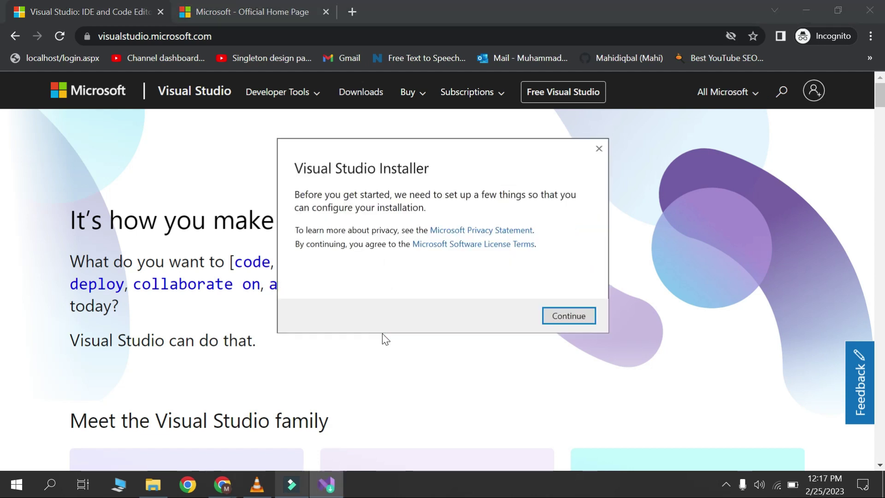
left_click(563, 318)
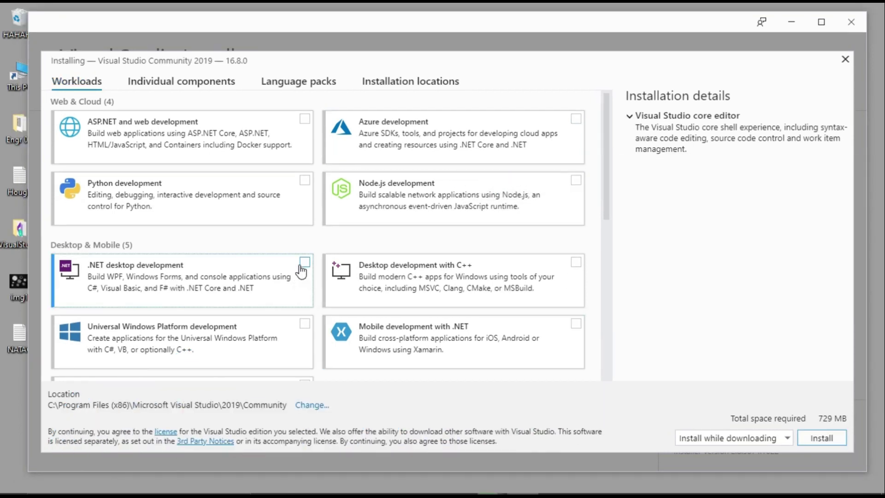
Select the .NET desktop development workload, look through the other workloads, and start the Visual Studio Community installation.
left_click(304, 262)
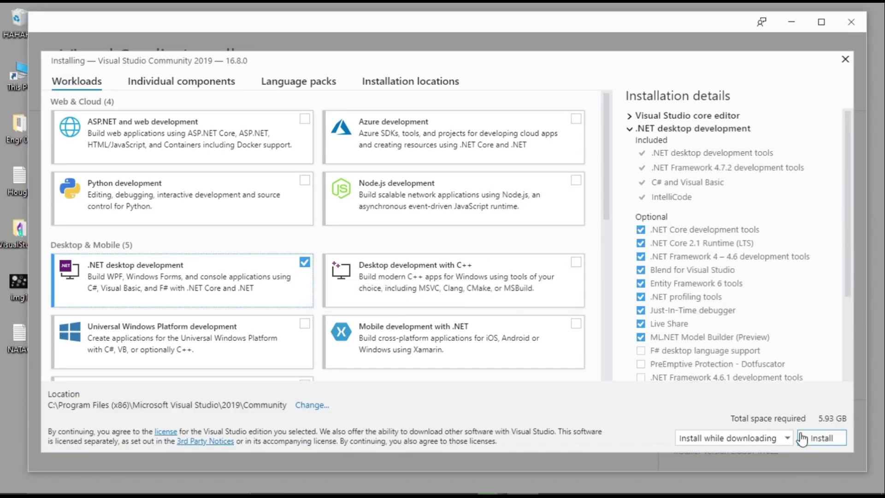
left_click_drag(606, 213, 613, 375)
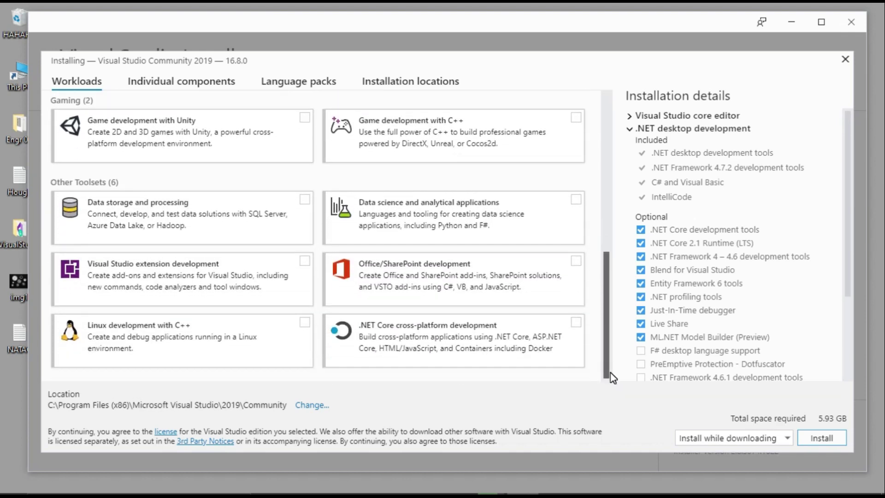
left_click_drag(607, 317, 589, 177)
left_click(821, 438)
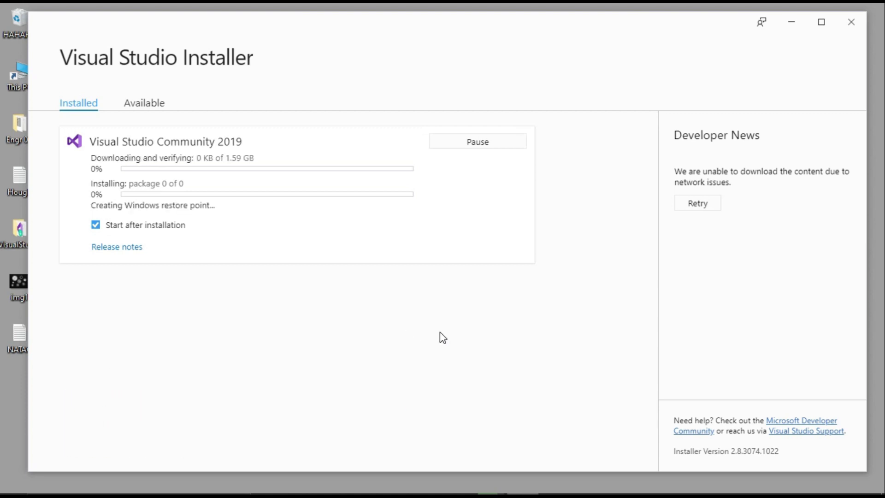
Find Visual Studio 2019 among the installed Windows apps and launch it.
key("super")
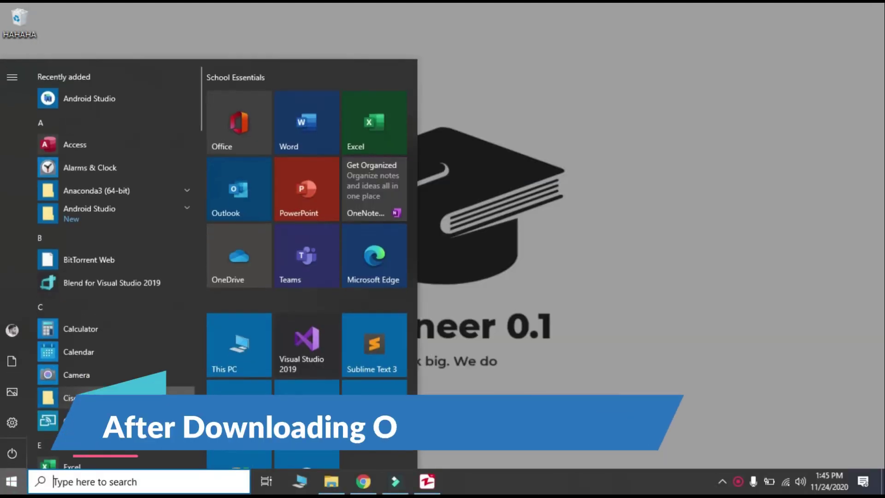
type("vis")
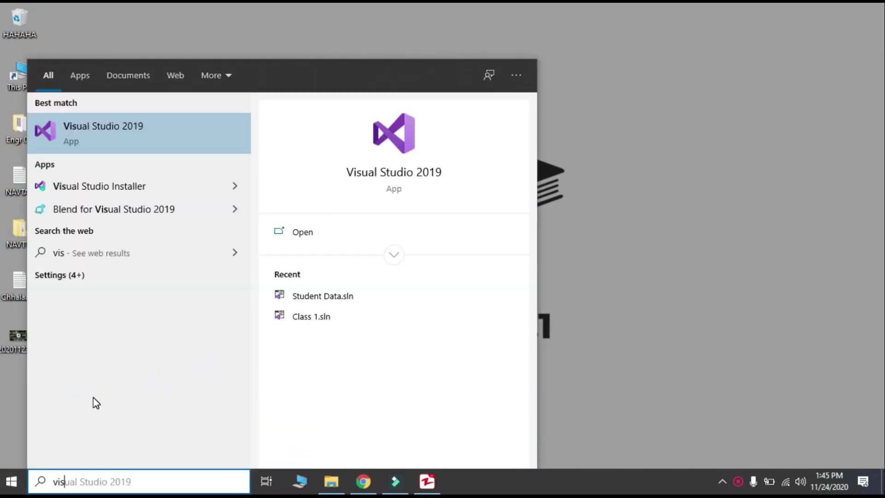
key("Return")
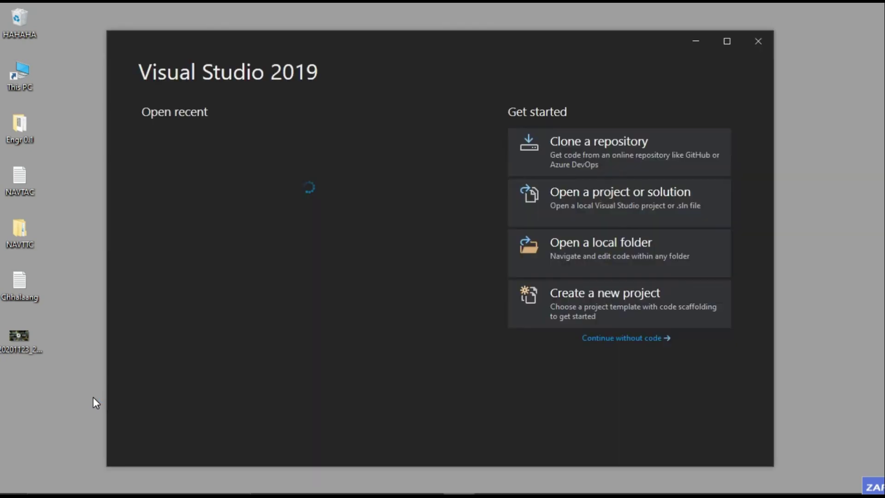
Create a new C# Windows Forms App (.NET Framework) project named Demo.
left_click(583, 291)
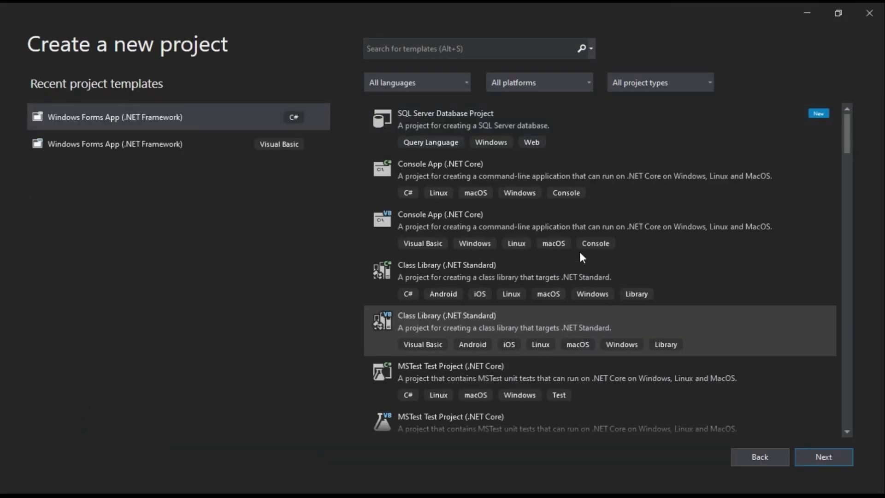
scroll(554, 266, "down", 5)
left_click(460, 221)
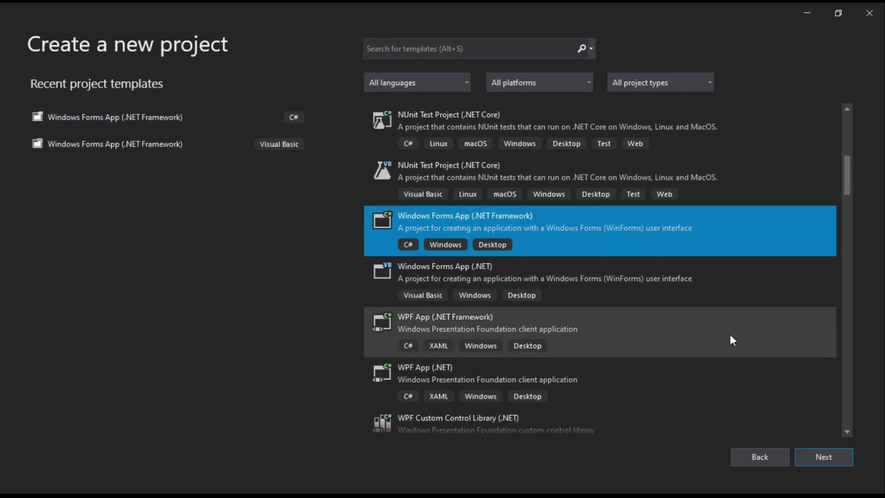
left_click(813, 463)
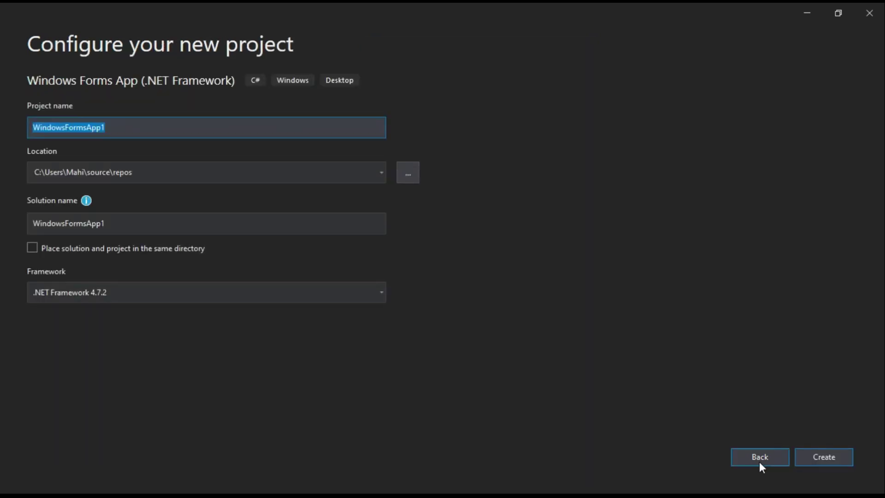
type("Demo")
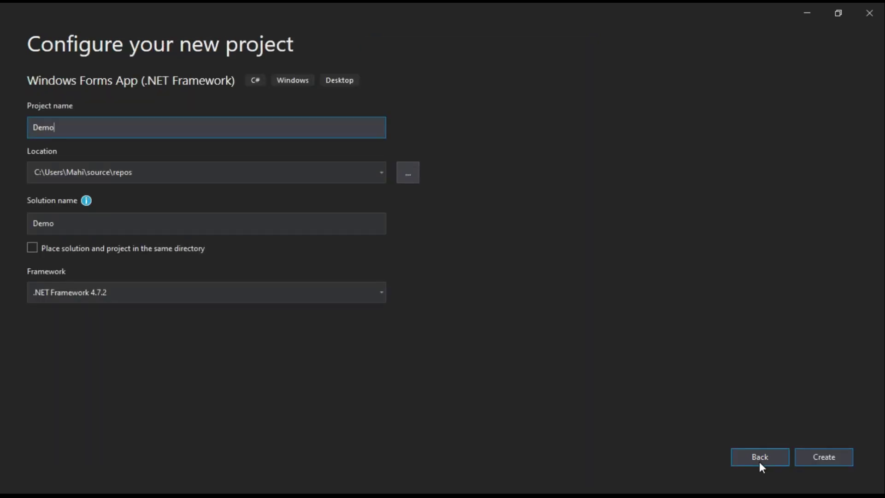
left_click(808, 454)
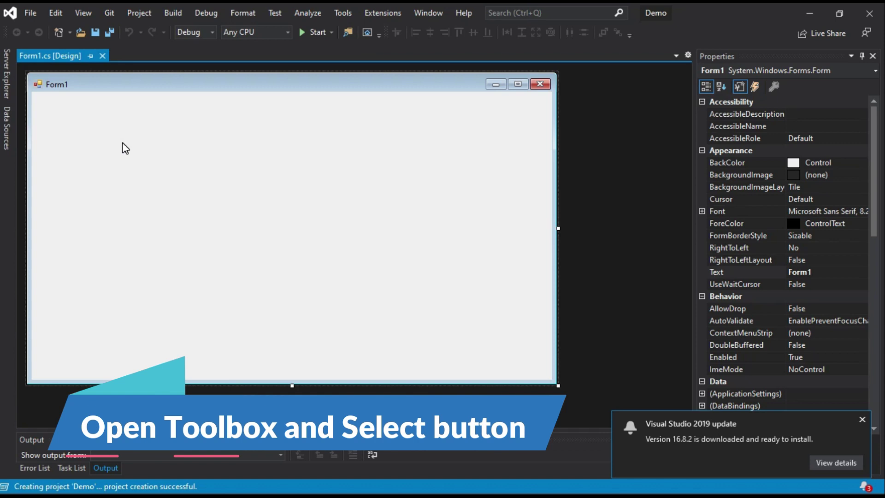
Find the Button control in the Toolbox and place one in the upper part of Form1.
key("alt+v")
left_click(40, 300)
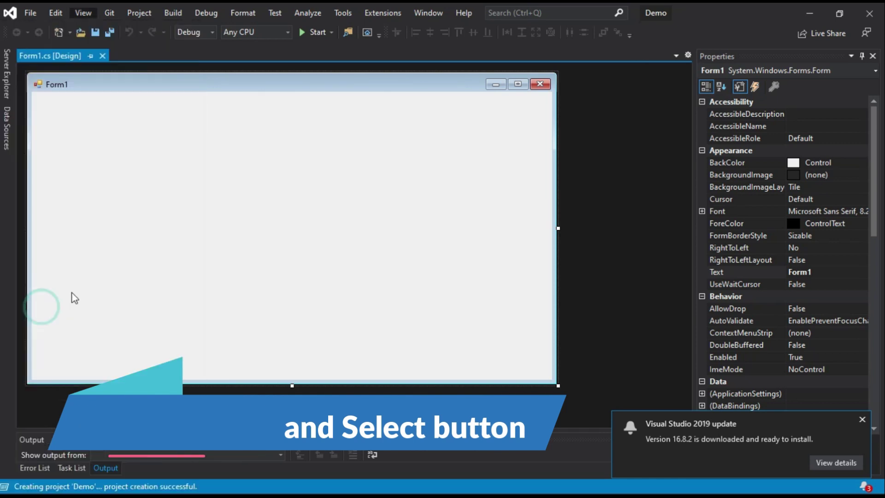
left_click(76, 70)
type("butt")
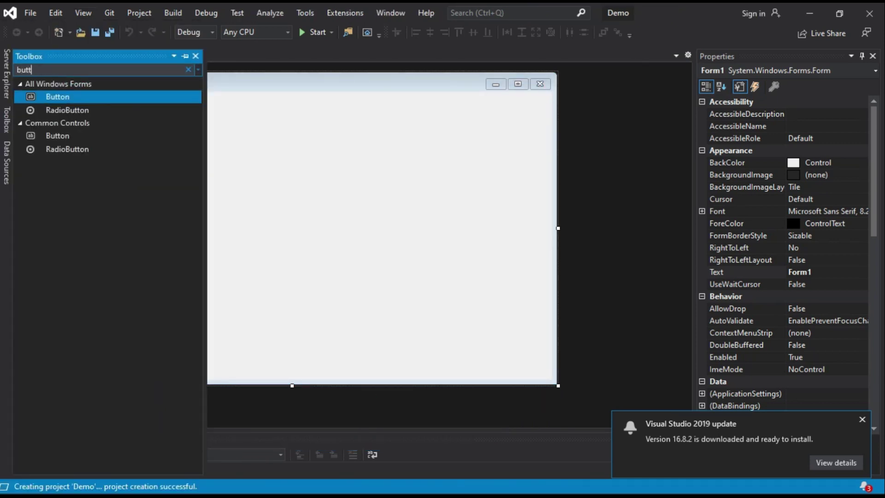
left_click_drag(83, 98, 334, 136)
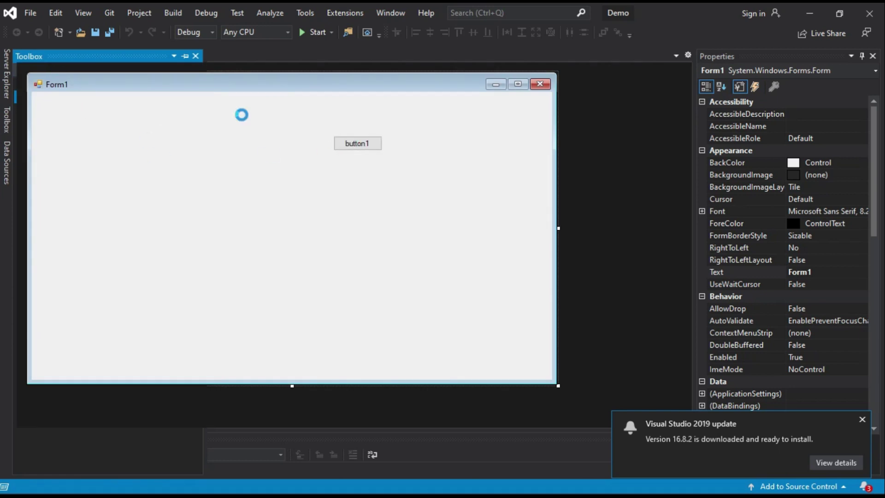
Find the Label control in the Toolbox and add one to Form1.
left_click(87, 19)
left_click(40, 301)
left_click(95, 74)
type("labe")
double_click(84, 103)
Find the TextBox control in the Toolbox and add one to Form1.
double_click(55, 70)
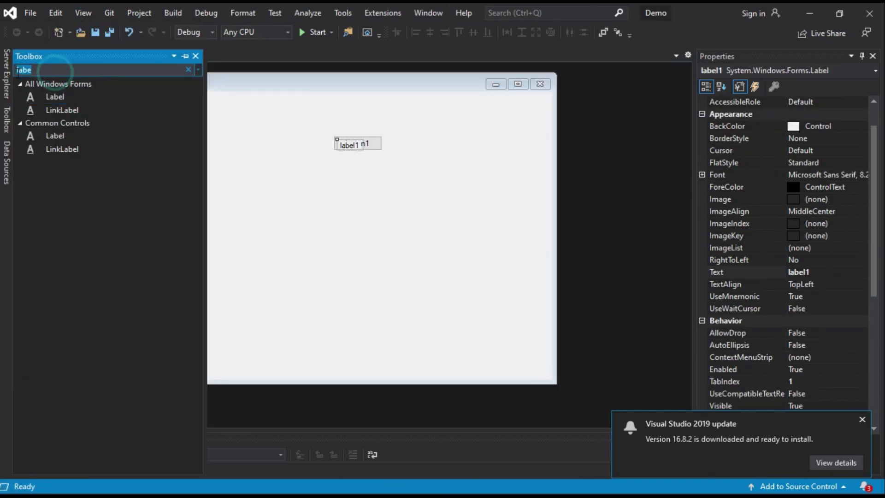
type("text box")
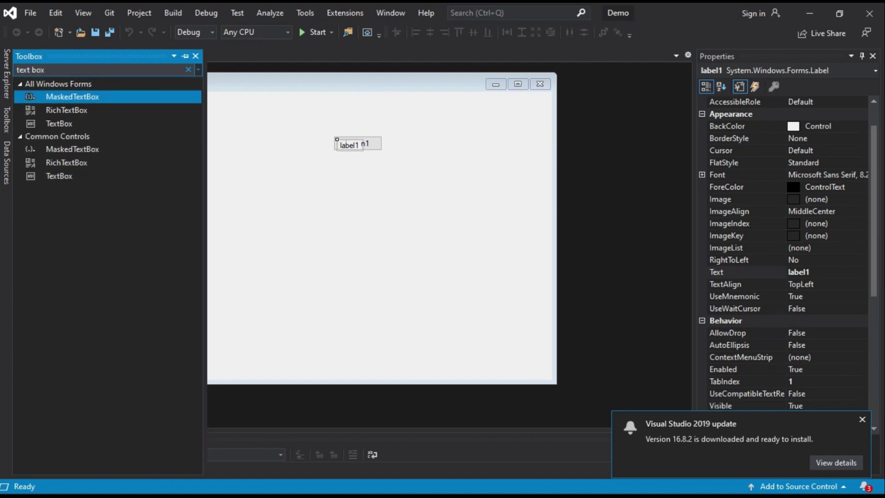
double_click(69, 123)
Arrange the form's controls with the label beside the text box and the button below the text box.
left_click_drag(395, 151, 321, 244)
left_click_drag(346, 145, 114, 182)
left_click_drag(310, 192, 200, 189)
left_click_drag(322, 235, 217, 233)
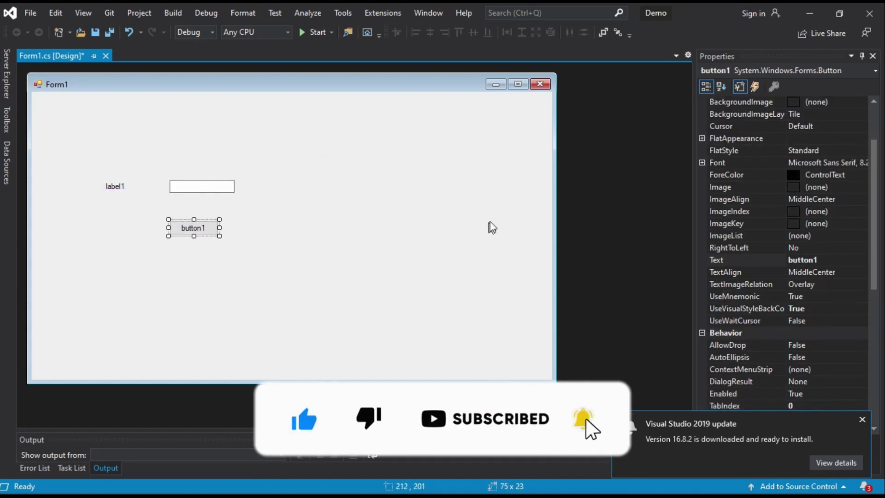
Shrink Form1 to about 429 x 376 pixels around its controls.
left_click(594, 201)
left_click_drag(558, 228, 304, 228)
left_click_drag(167, 384, 168, 305)
Shift the label, text box and button closer to the form's left edge and narrow the form to about 333 pixels.
left_click_drag(114, 186, 79, 186)
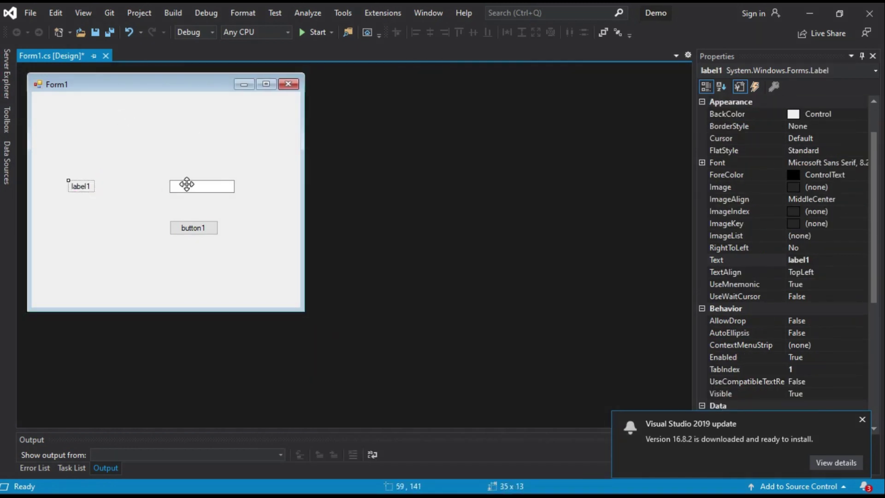
left_click_drag(184, 183, 136, 183)
left_click_drag(200, 232, 153, 230)
left_click(306, 199)
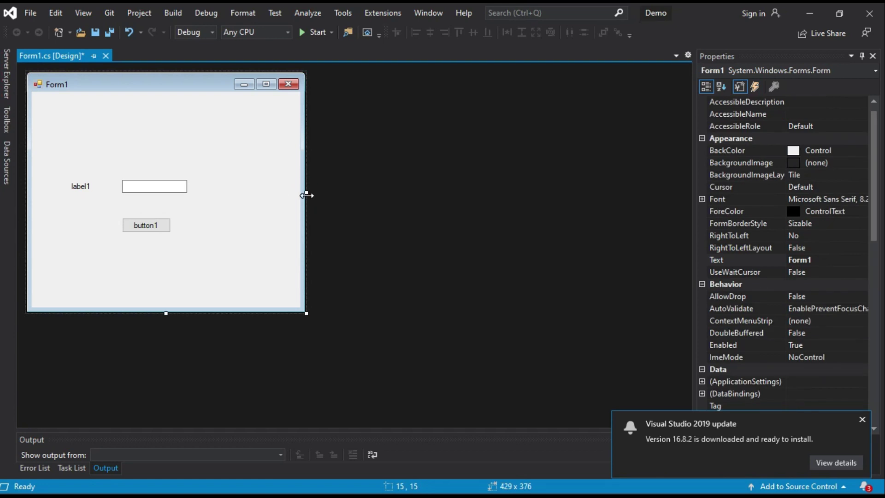
left_click_drag(304, 192, 243, 193)
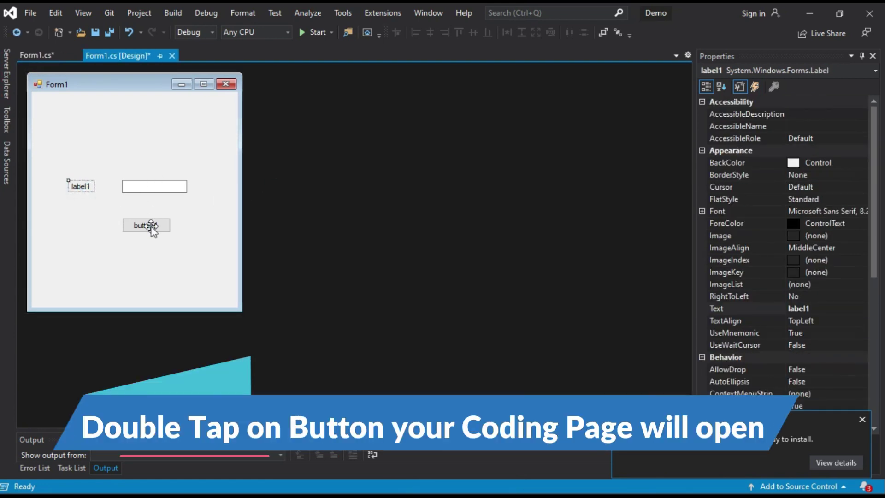
Create the button's Click event handler in Form1.cs and return to the form designer.
double_click(144, 225)
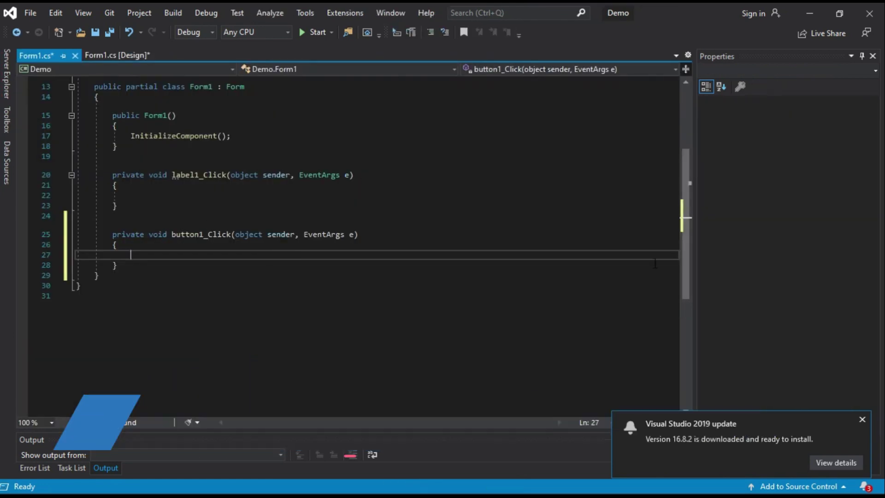
scroll(685, 267, "up", 2)
left_click(118, 55)
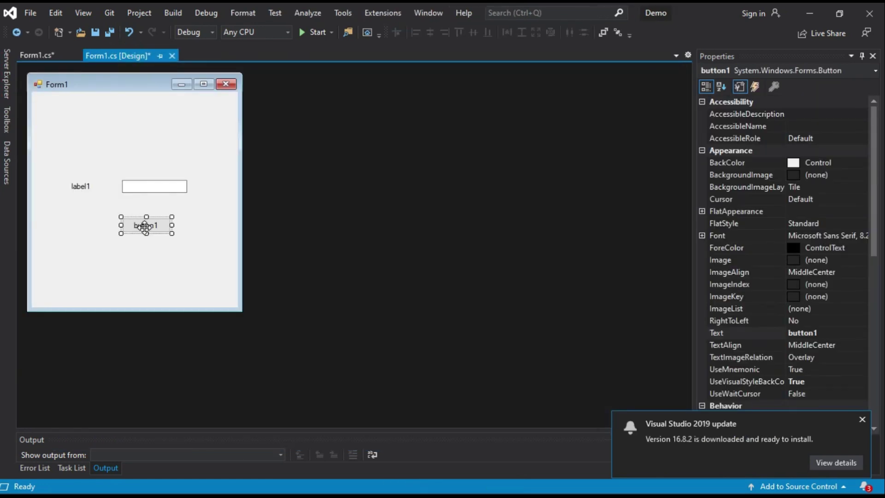
Set the button's Text property to Enter.
double_click(811, 333)
type("Enter")
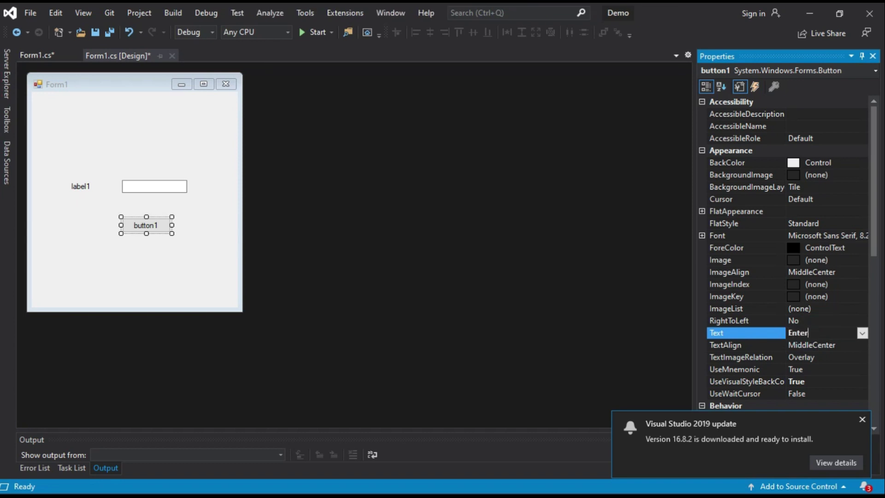
left_click(793, 320)
Set the label's Text property to Name.
left_click(80, 186)
left_click(797, 308)
double_click(786, 308)
type("Name")
left_click(201, 247)
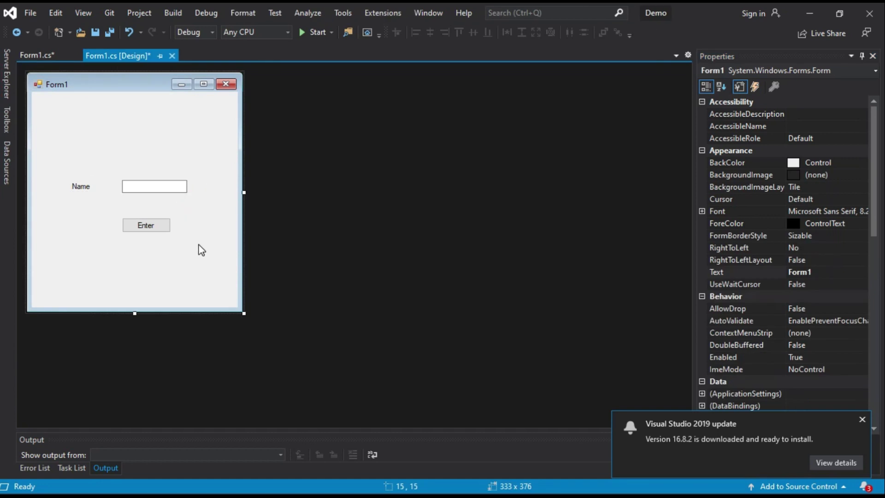
Run the Demo application and put the cursor in the running form's Name text box.
left_click(125, 184)
left_click(313, 31)
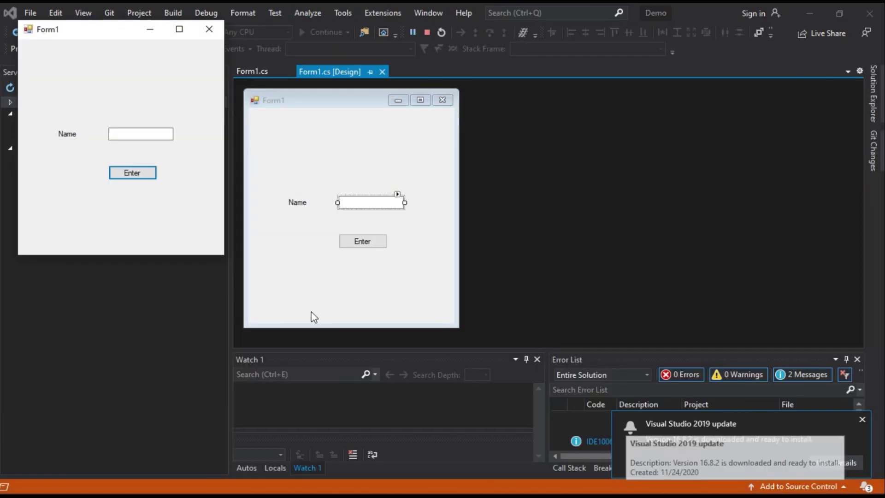
left_click(156, 134)
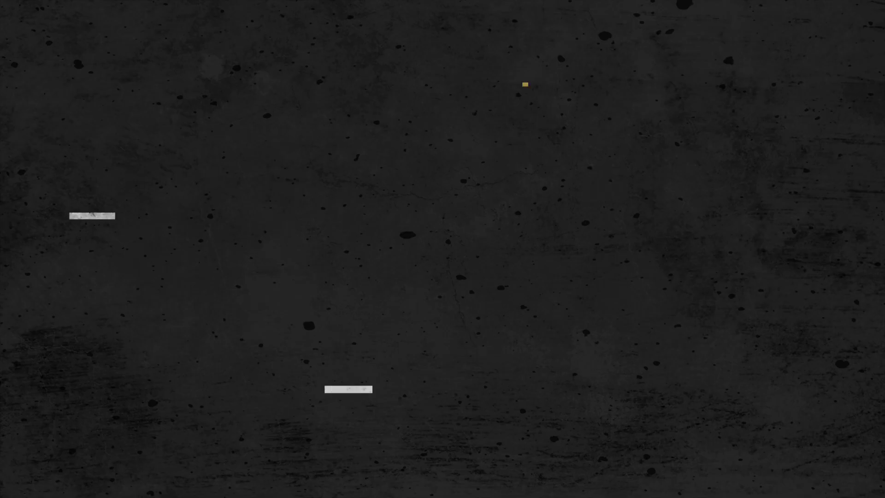